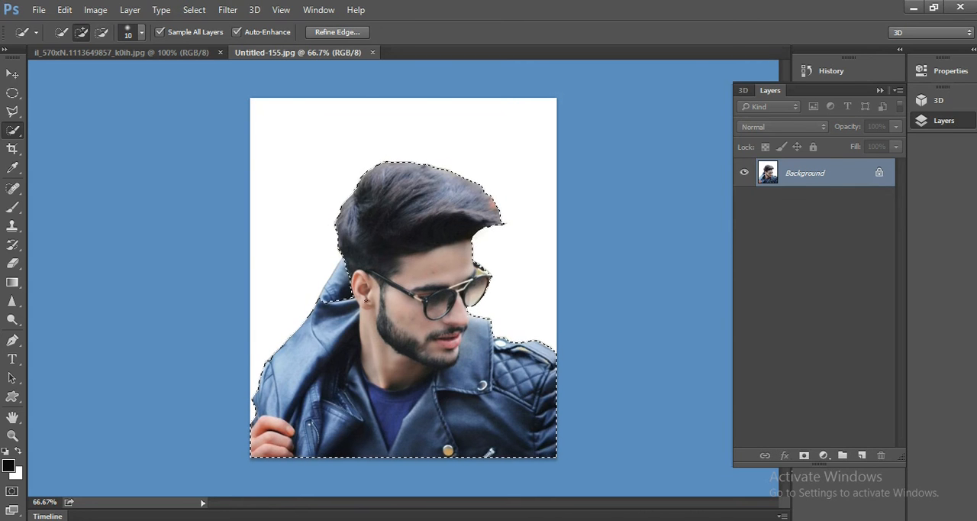
Turn the selection around the man into a layer mask that hides the white background.
click(340, 283)
click(804, 455)
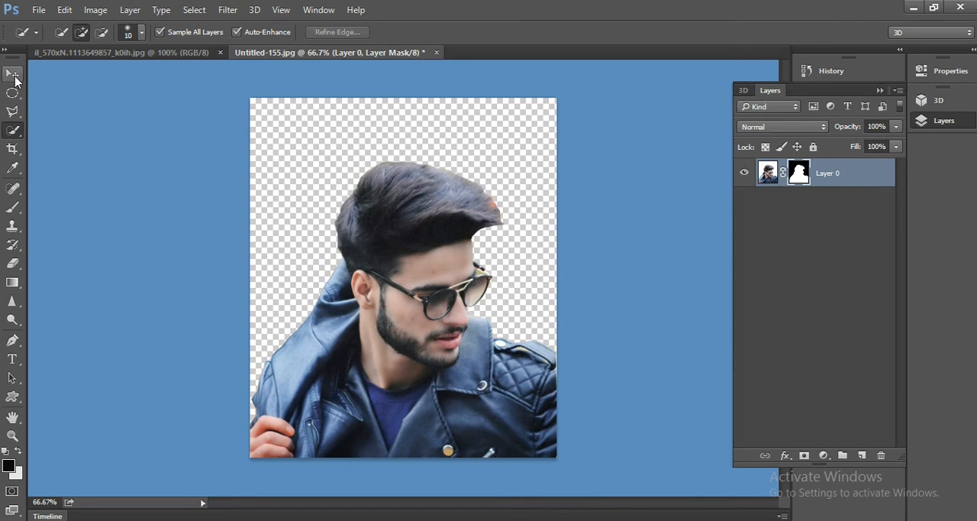
Copy the masked man into the concrete wall image and close Untitled-155.jpg without saving it.
click(14, 75)
drag(252, 59, 405, 96)
drag(541, 207, 345, 218)
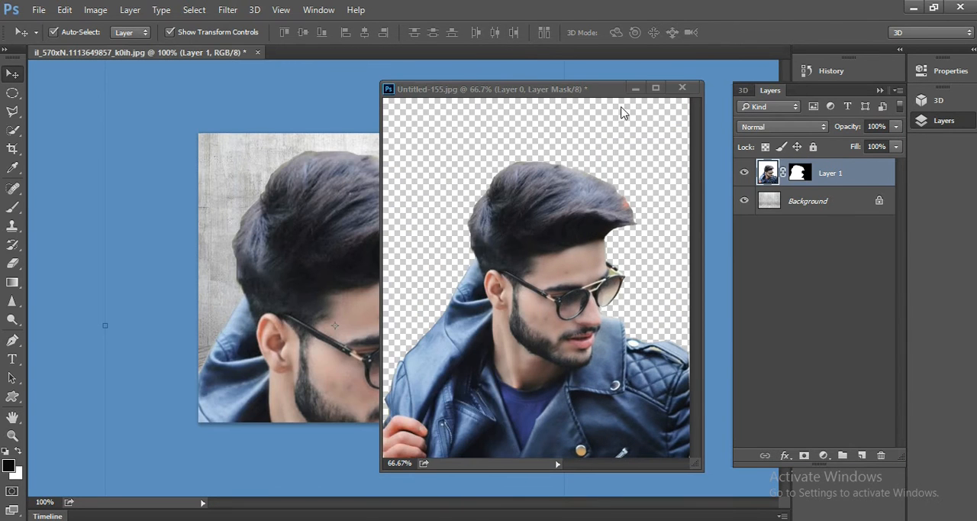
click(682, 88)
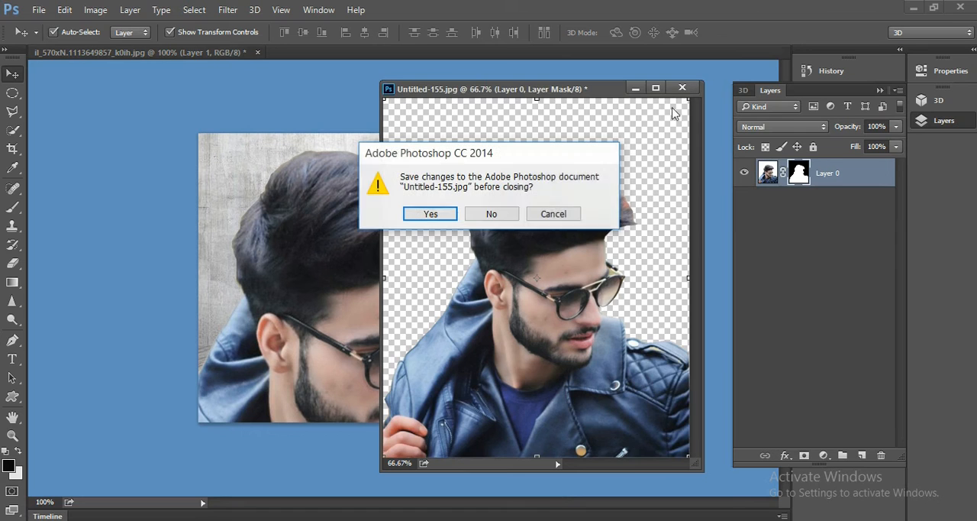
click(493, 216)
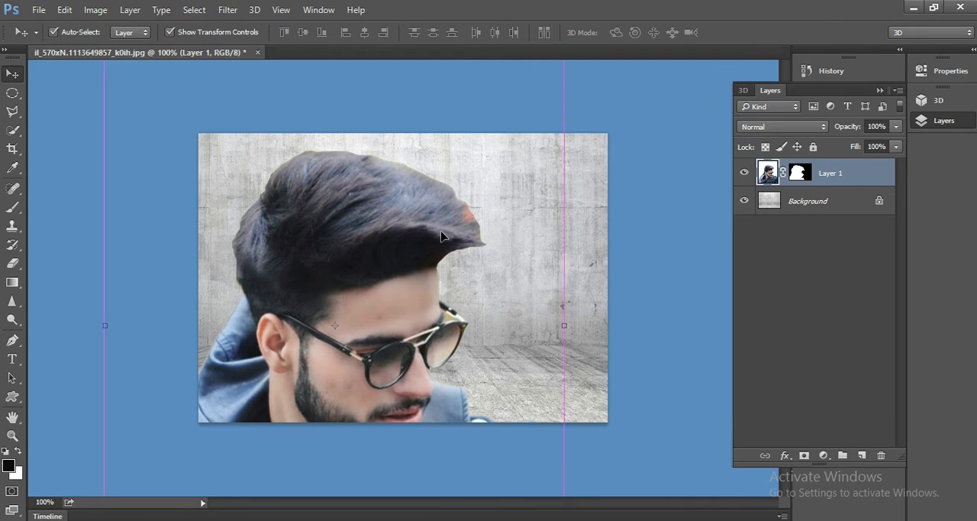
Scale the man layer to about 89% width and 64% height, spanning the wall's full width with its lower edge over the floor.
key(ctrl+t)
drag(401, 217, 440, 301)
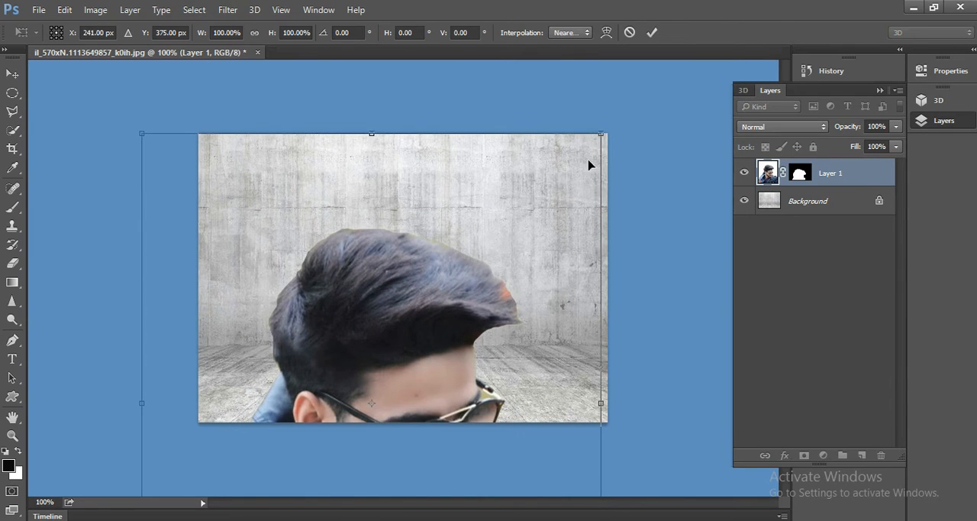
drag(598, 134, 545, 241)
drag(375, 361, 418, 178)
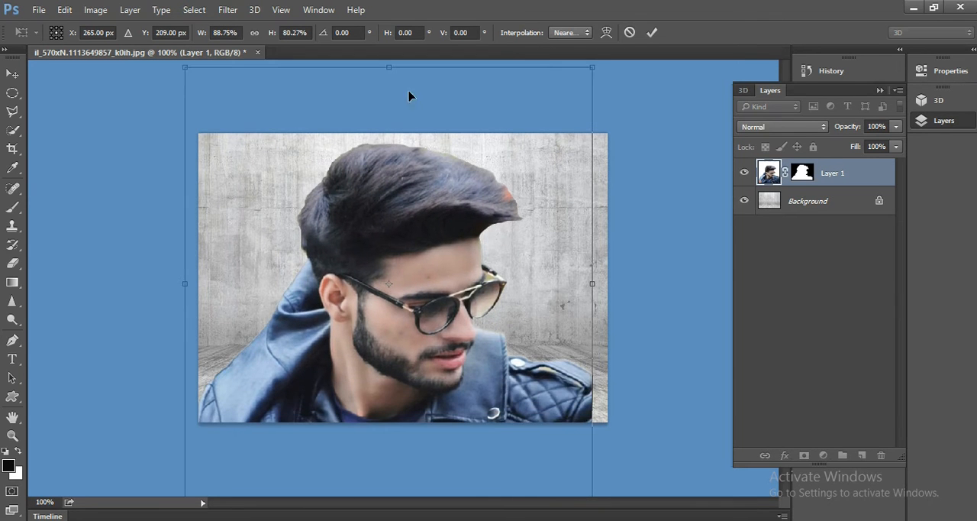
drag(389, 66, 390, 164)
drag(397, 283, 407, 189)
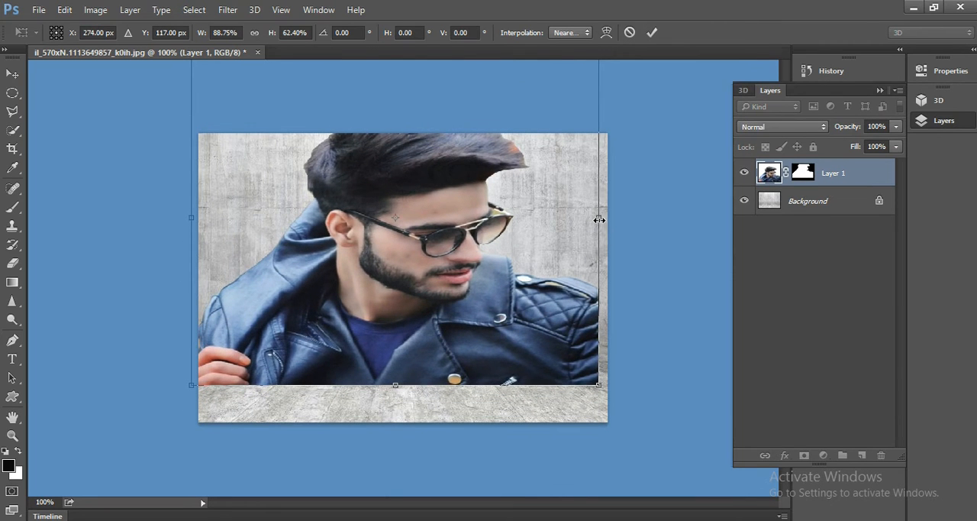
drag(600, 219, 608, 218)
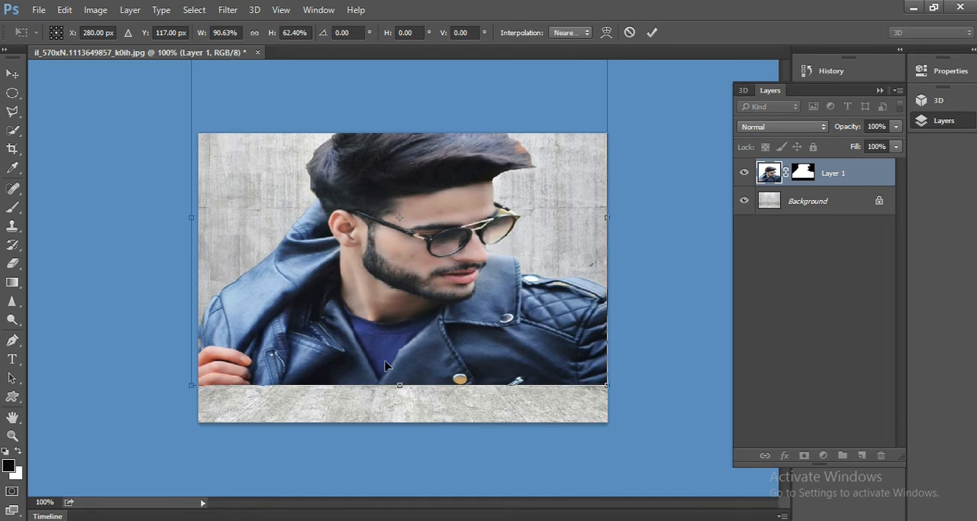
drag(397, 384, 398, 394)
drag(396, 288, 397, 269)
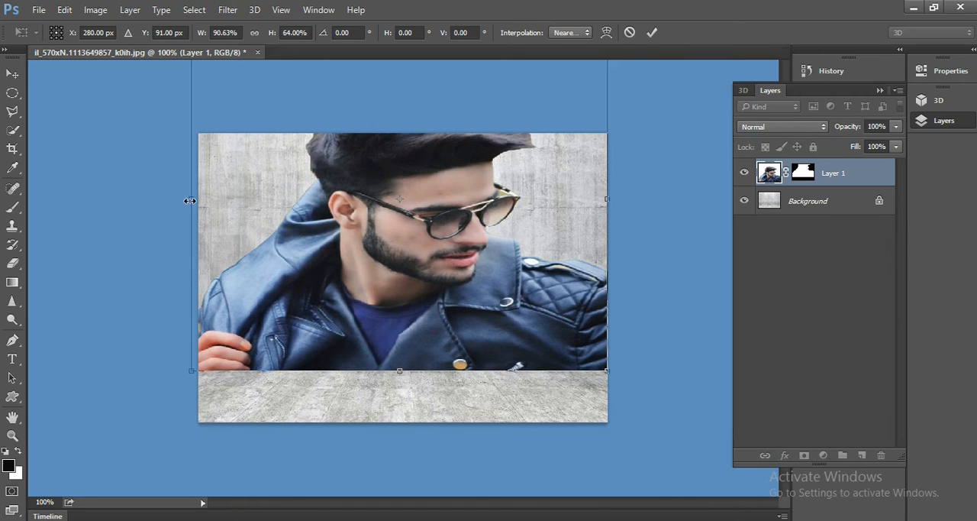
drag(189, 200, 194, 201)
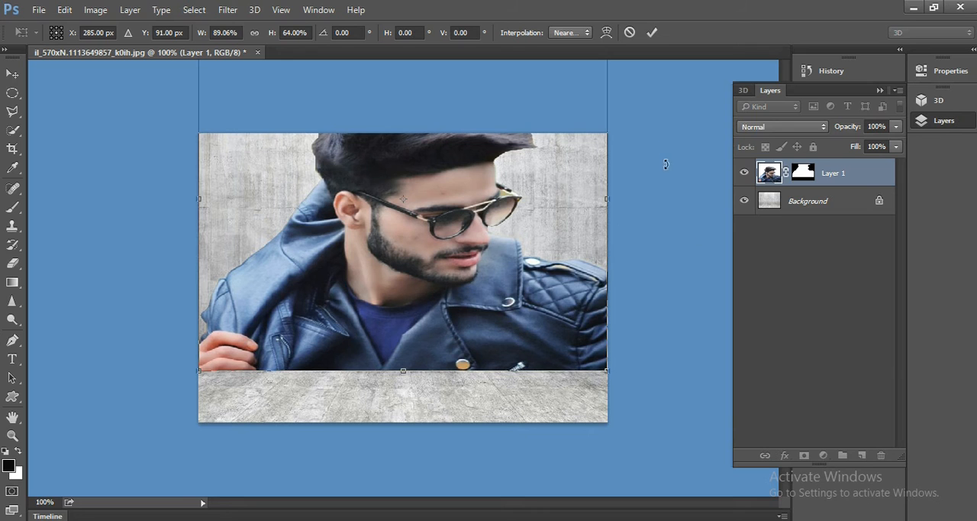
click(651, 32)
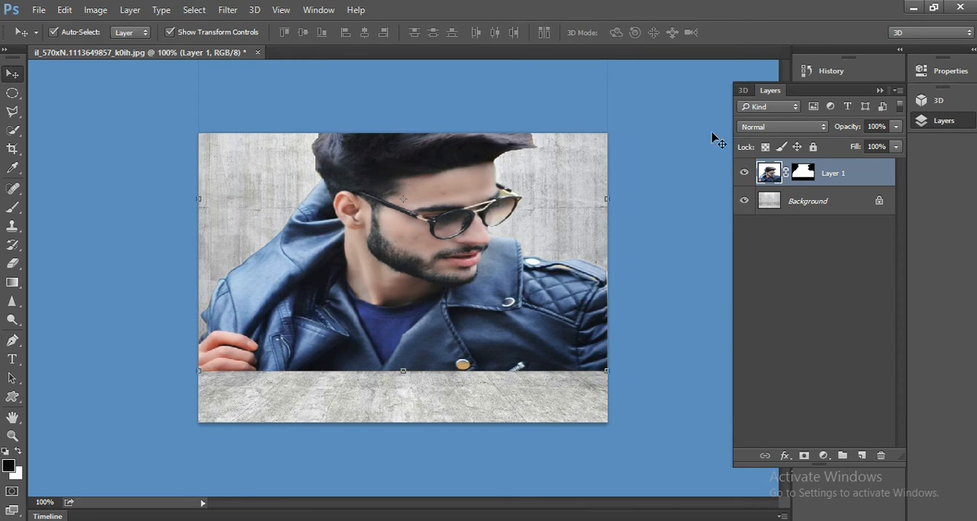
Convert the man layer to a Smart Object and apply Poster Edges with edge thickness 4, edge intensity 2 and posterization 2.
right_click(829, 174)
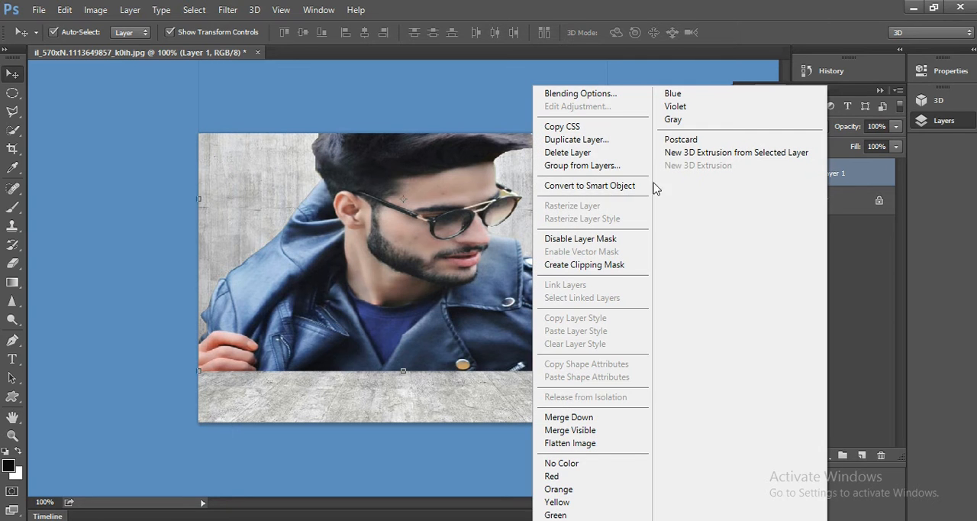
click(620, 194)
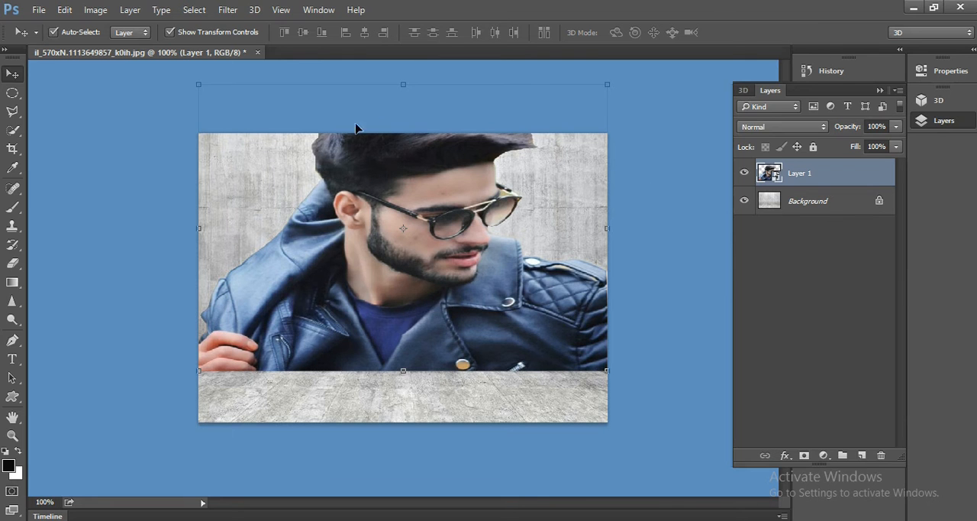
click(224, 9)
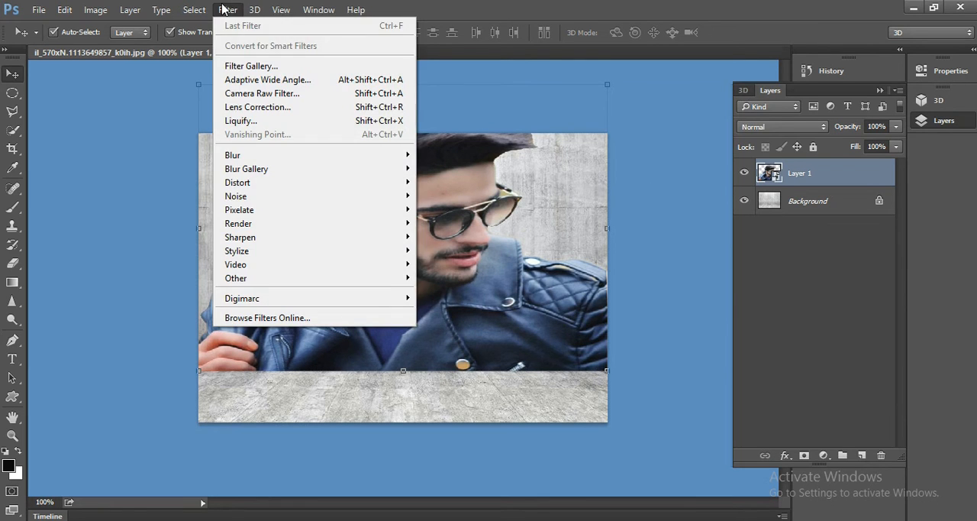
click(240, 66)
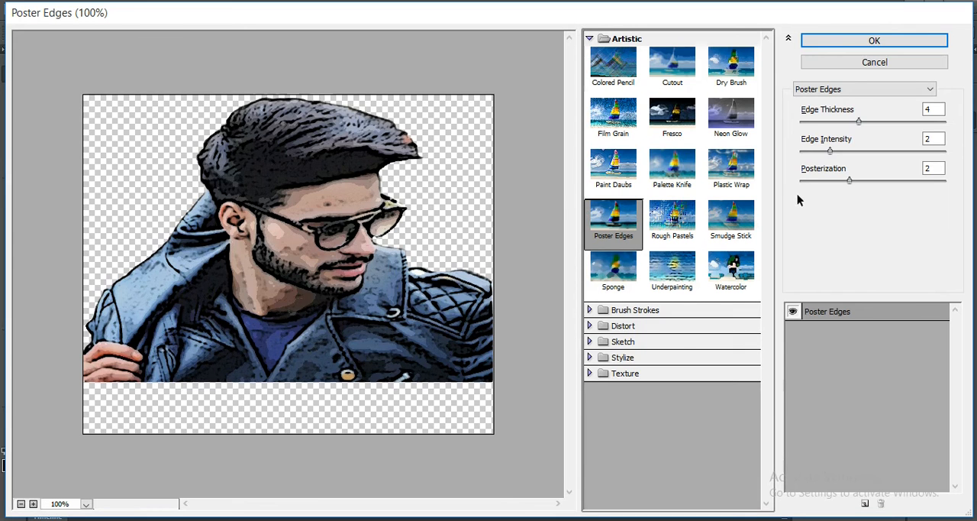
click(829, 45)
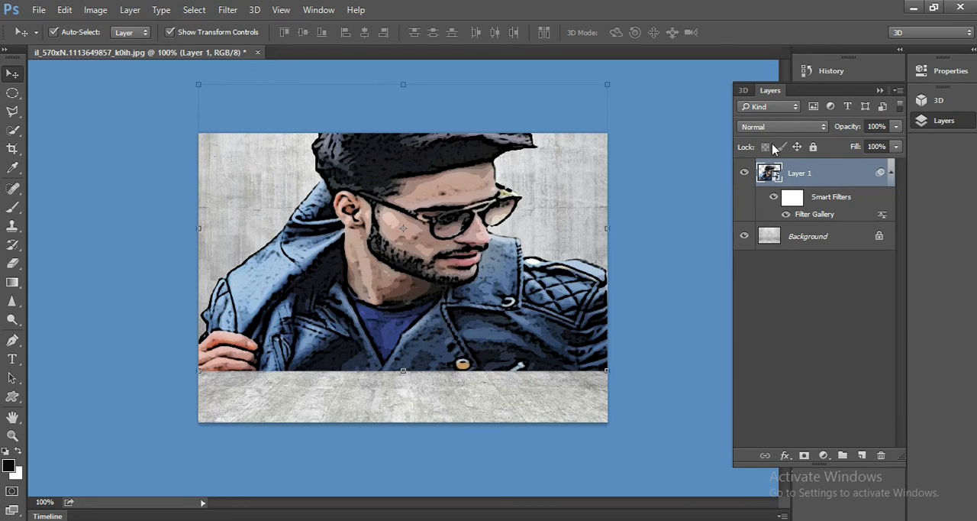
Set the man layer's blend mode to Overlay.
click(823, 128)
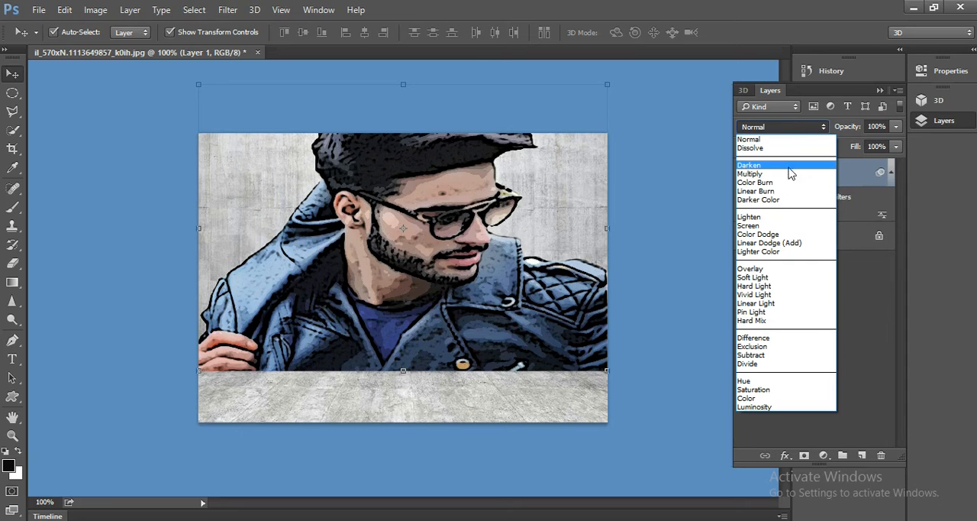
click(769, 272)
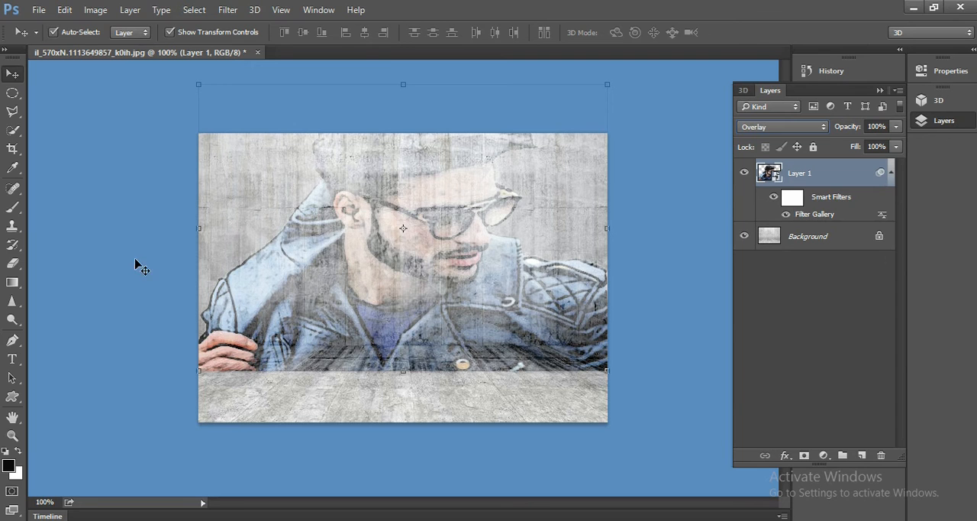
Add a layer mask to the man layer and paint out the part overlapping the floor with a near-black brush at 93% opacity.
click(11, 209)
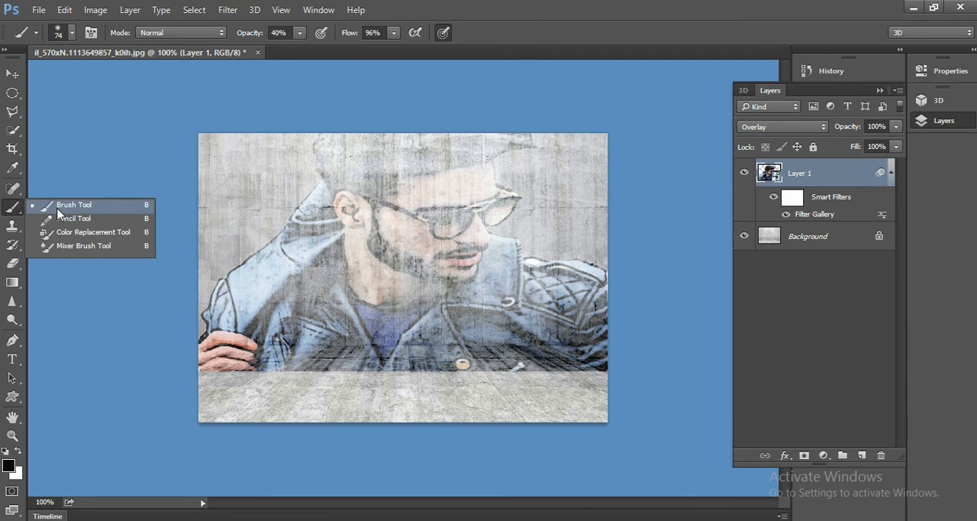
click(60, 212)
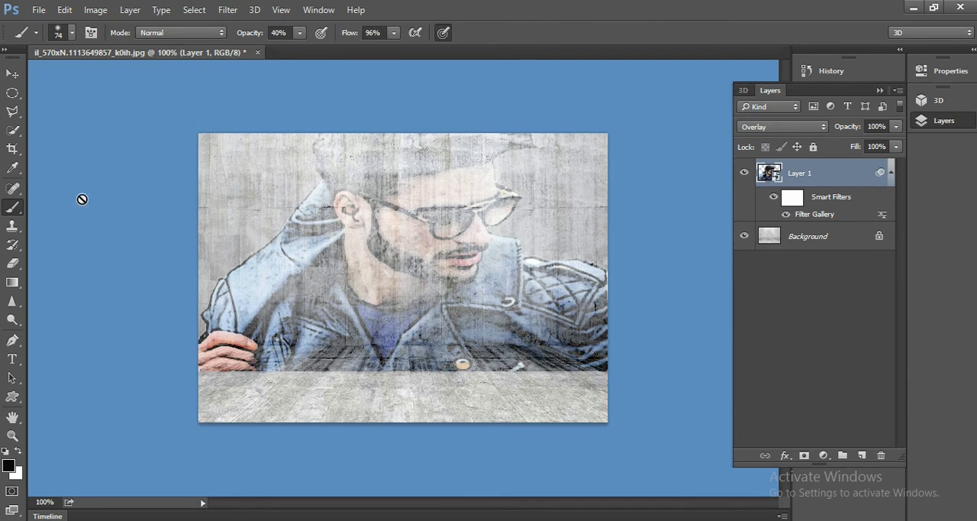
click(301, 34)
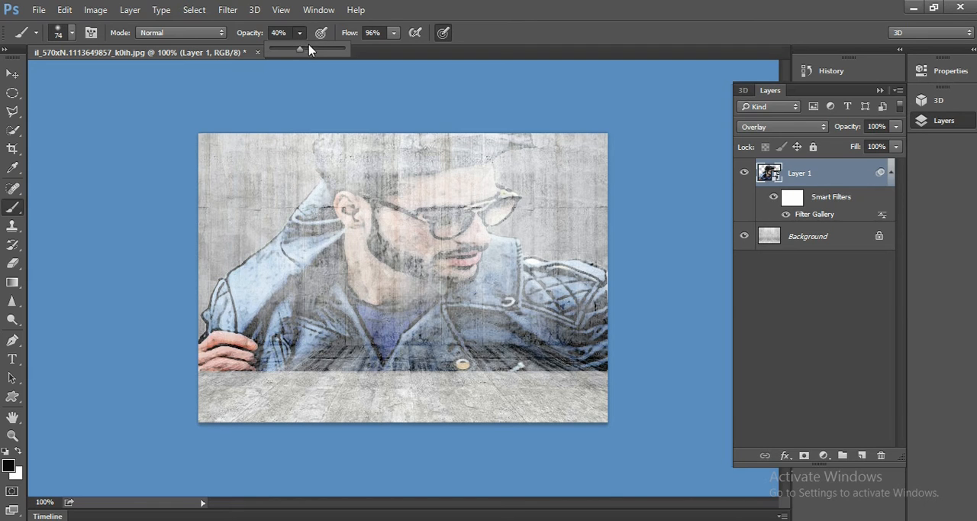
click(319, 49)
click(9, 468)
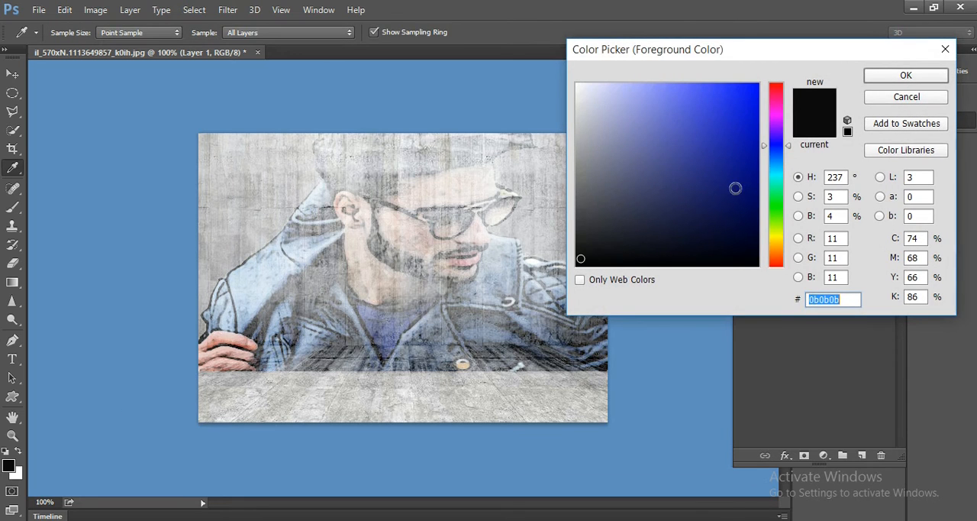
click(887, 76)
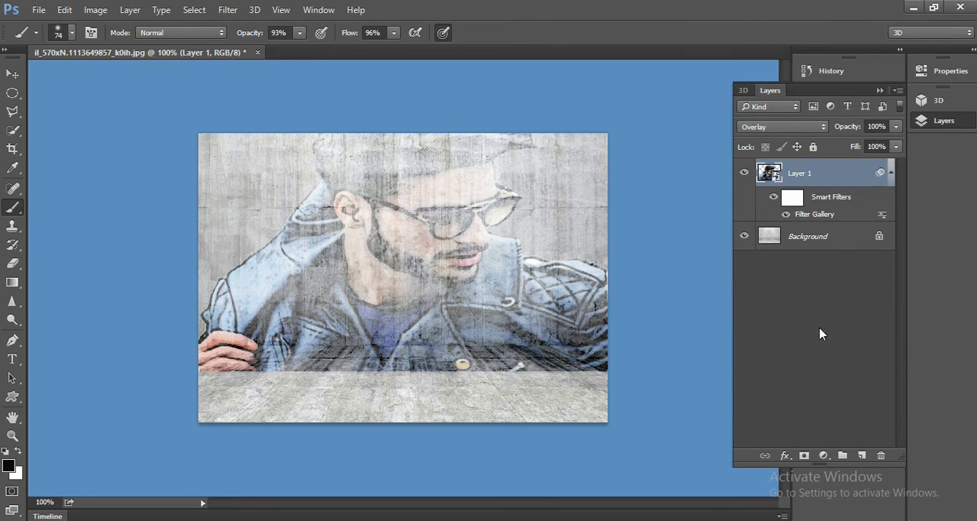
click(804, 456)
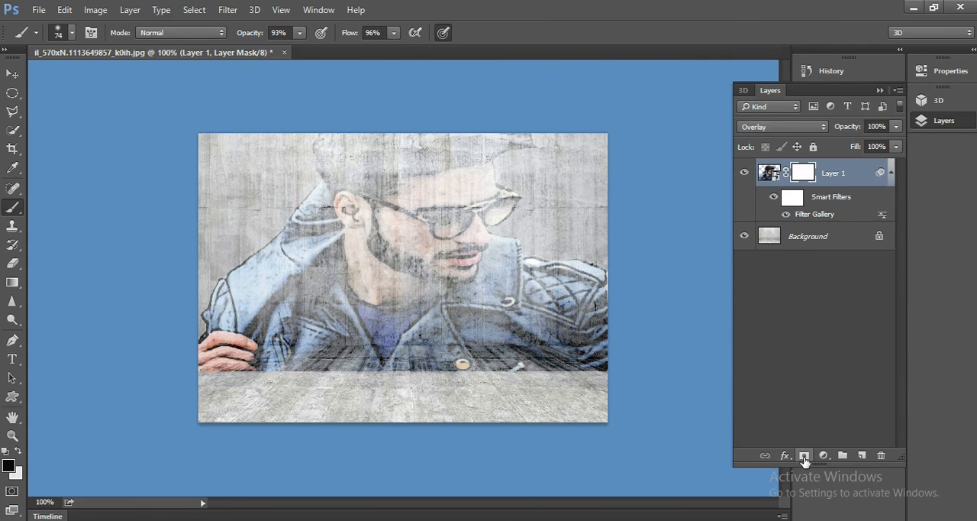
mouse_move(577, 373)
mouse_down()
mouse_move(601, 367)
mouse_move(421, 371)
mouse_move(456, 364)
mouse_move(503, 368)
mouse_move(419, 375)
mouse_move(362, 362)
mouse_move(254, 369)
mouse_move(205, 359)
mouse_move(232, 365)
mouse_move(201, 368)
mouse_move(251, 369)
mouse_up()
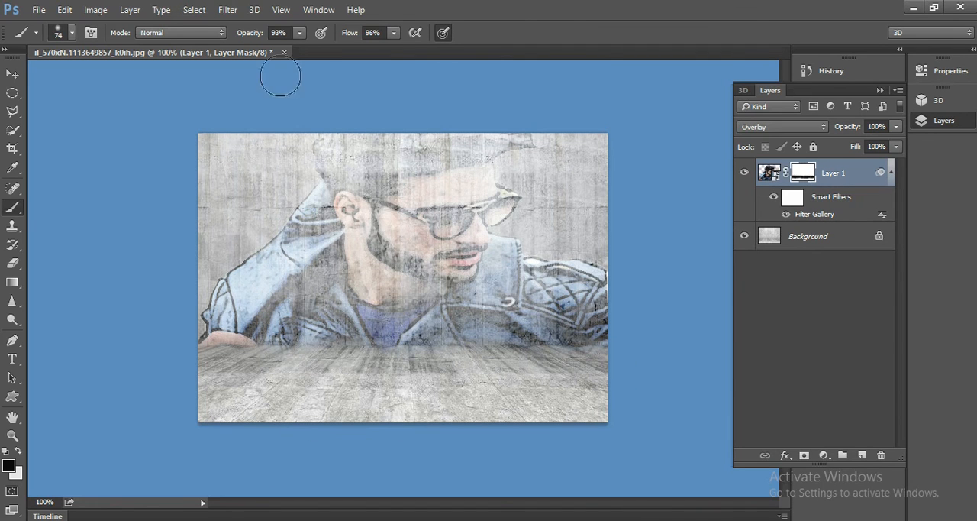
Fade the jacket's outer shoulder edge and the hair tip on the layer mask with the brush at 31% opacity.
click(299, 33)
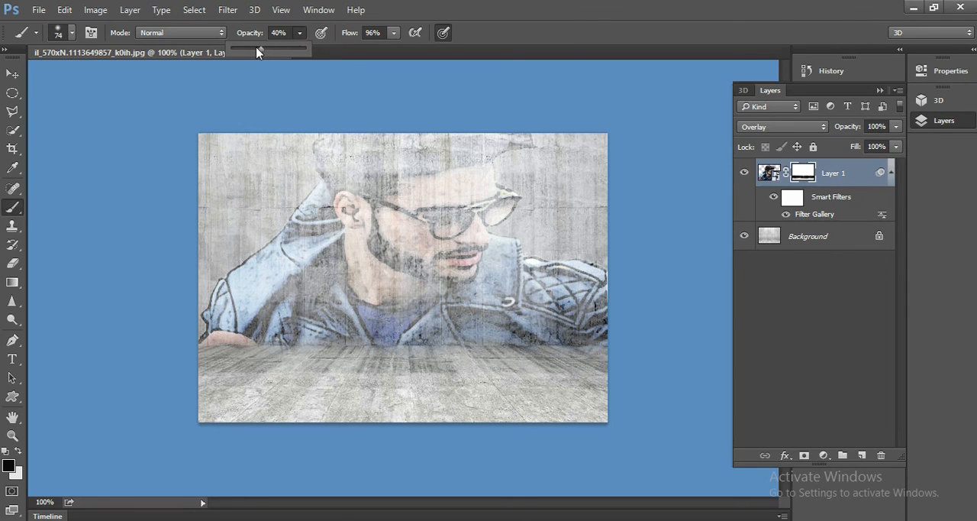
click(223, 278)
mouse_move(215, 291)
mouse_down()
mouse_move(205, 333)
mouse_move(229, 274)
mouse_move(299, 206)
mouse_move(301, 199)
mouse_move(289, 212)
mouse_move(313, 170)
mouse_move(312, 145)
mouse_move(287, 210)
mouse_up()
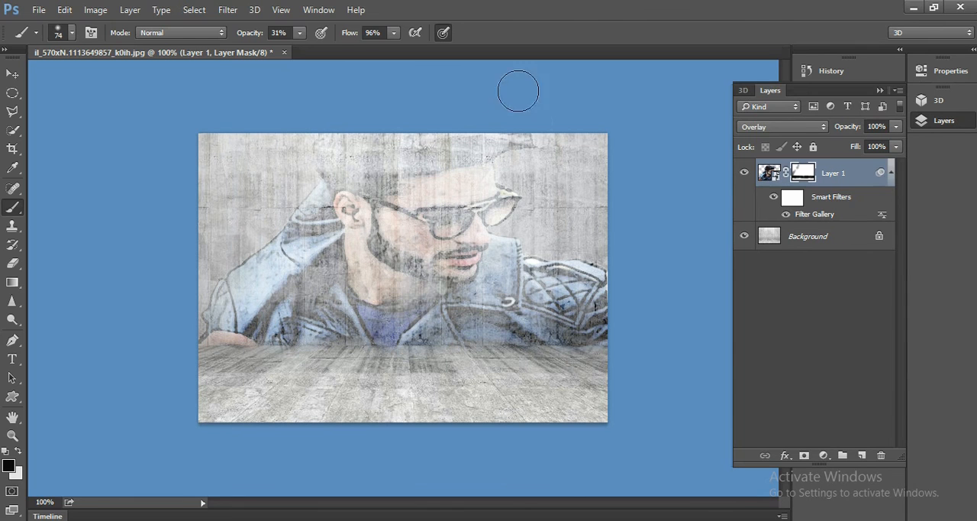
mouse_move(534, 134)
mouse_down()
mouse_move(591, 209)
mouse_move(531, 232)
mouse_move(557, 231)
mouse_move(517, 198)
mouse_up()
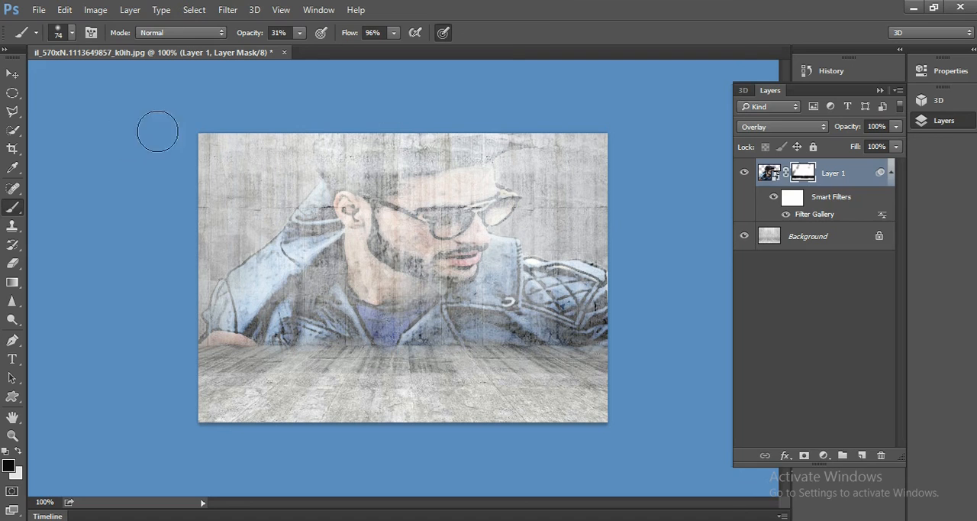
Duplicate the masked man layer within the same document, keeping the default name.
click(12, 73)
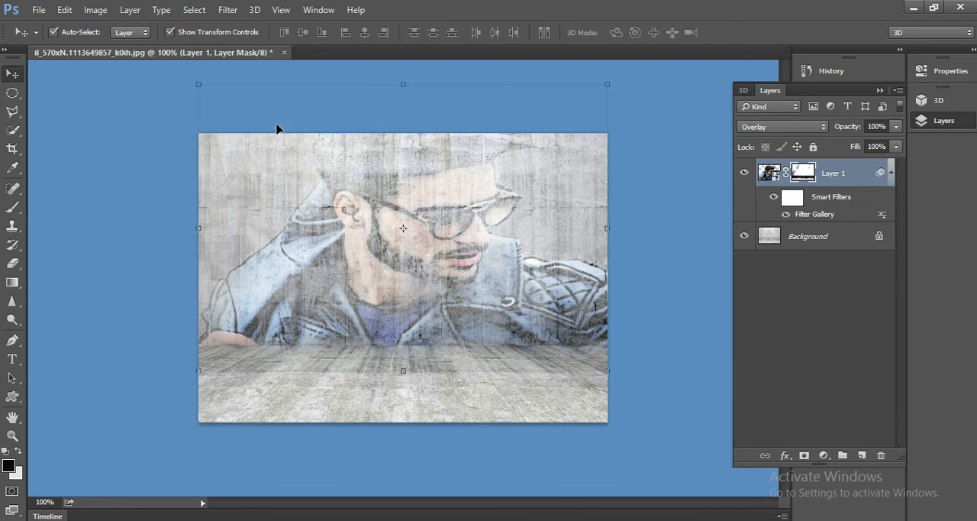
click(838, 174)
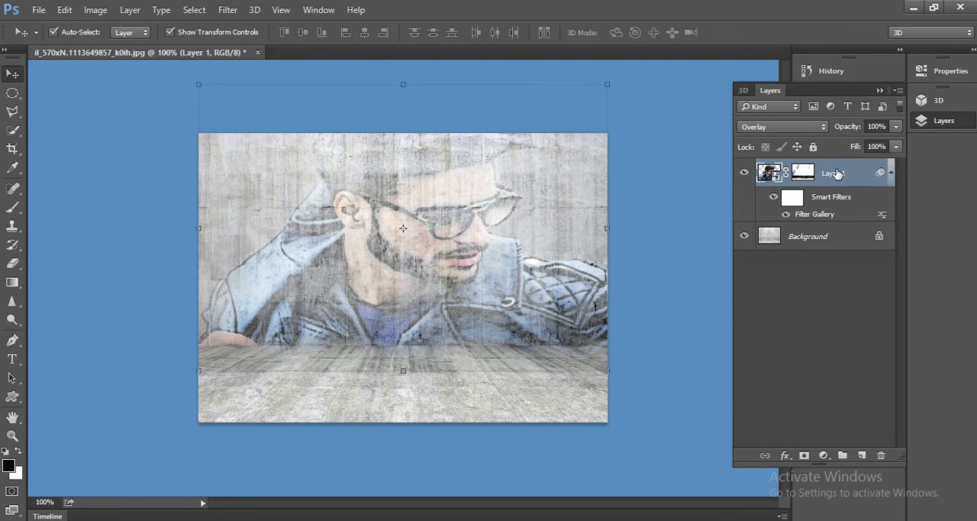
right_click(854, 175)
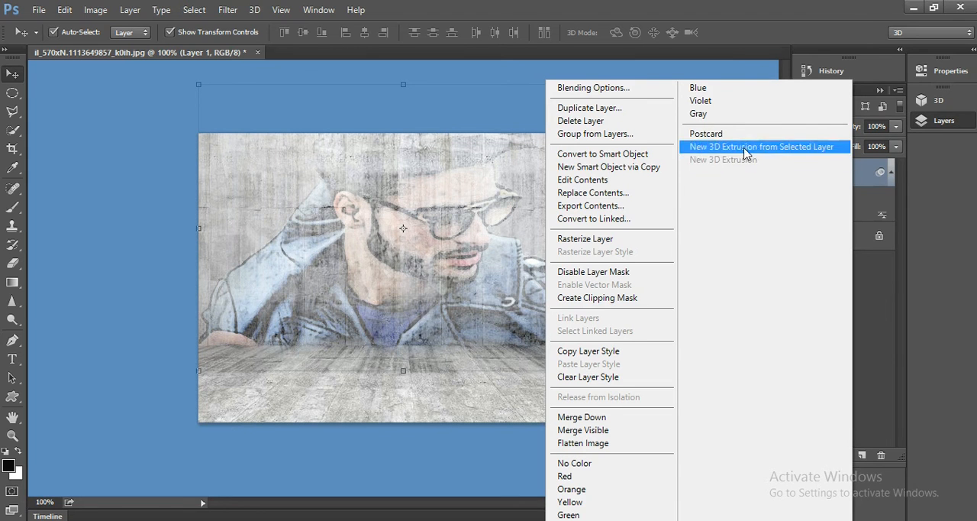
click(621, 109)
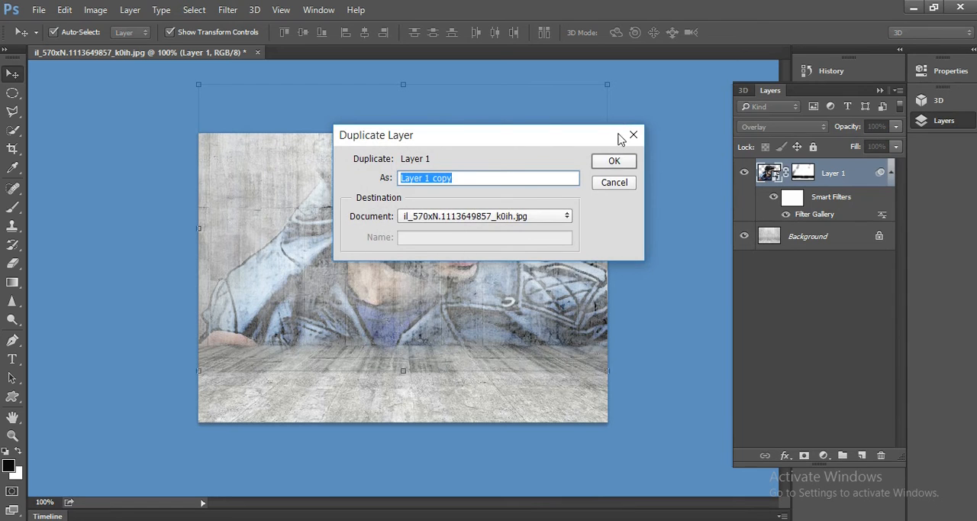
click(618, 163)
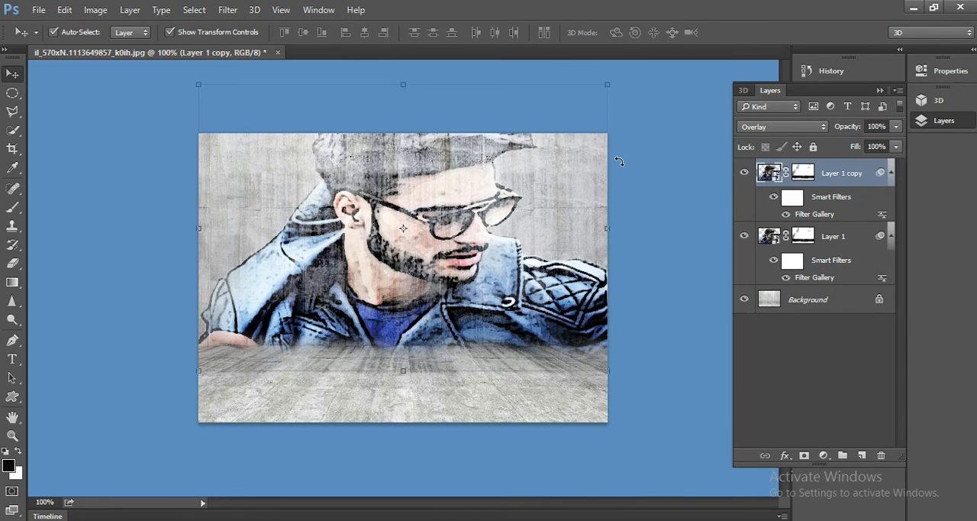
Flip the duplicate vertically, scale its height to about -39%, and place it on the floor as a reflection meeting the wall's base.
key(ctrl+t)
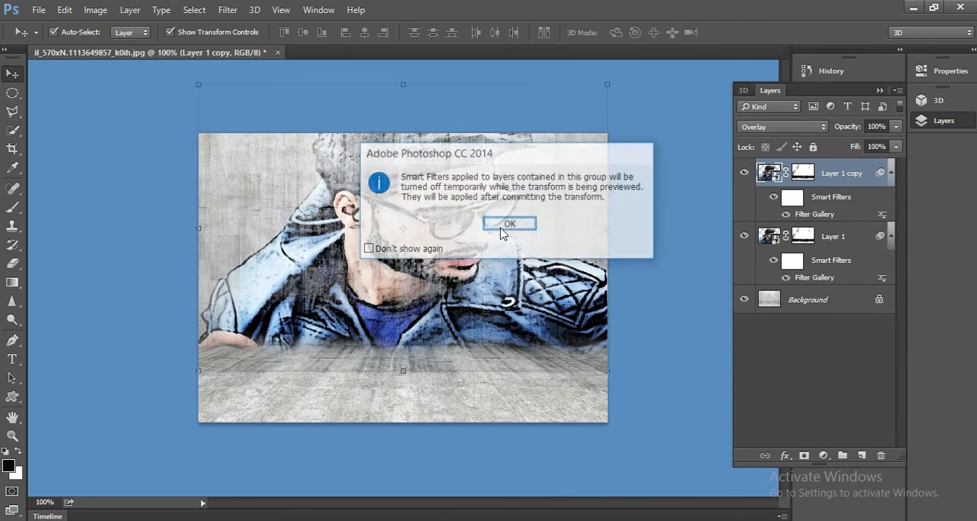
click(510, 224)
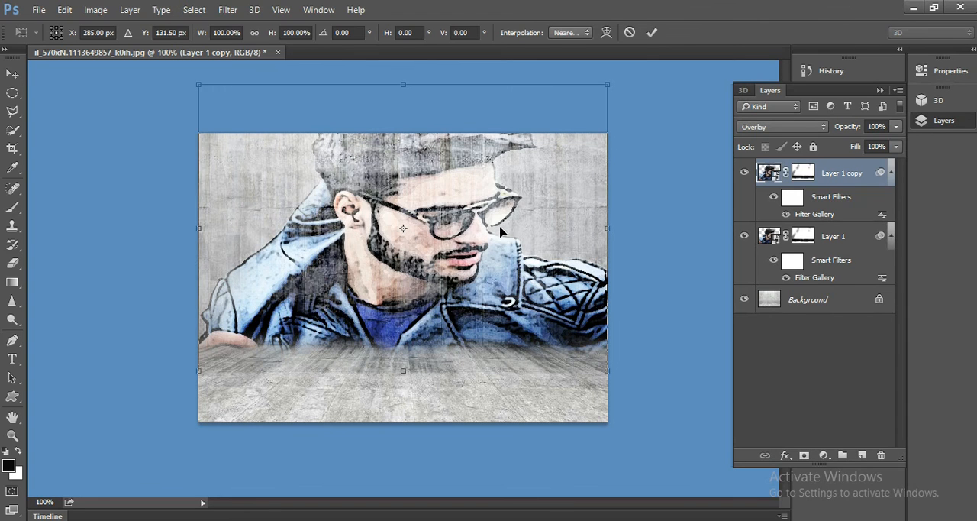
drag(402, 83, 401, 226)
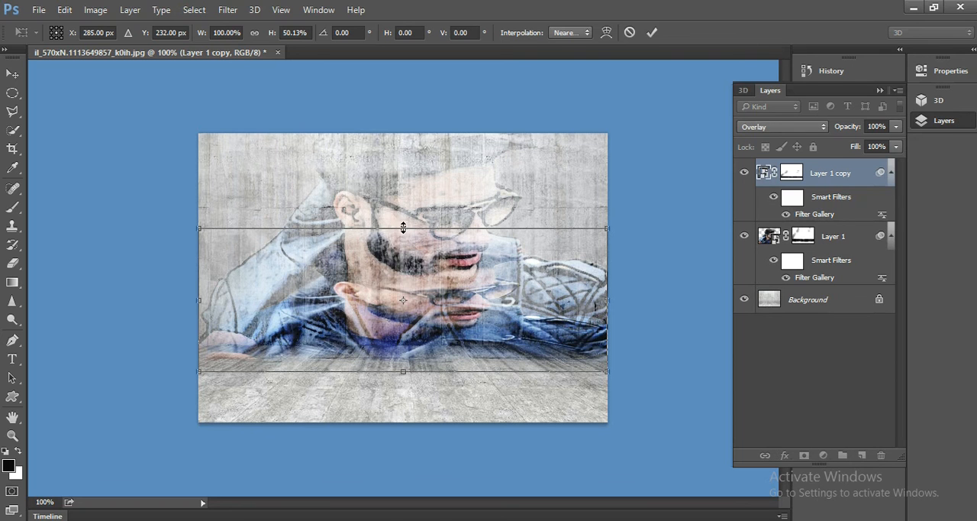
drag(404, 228, 387, 462)
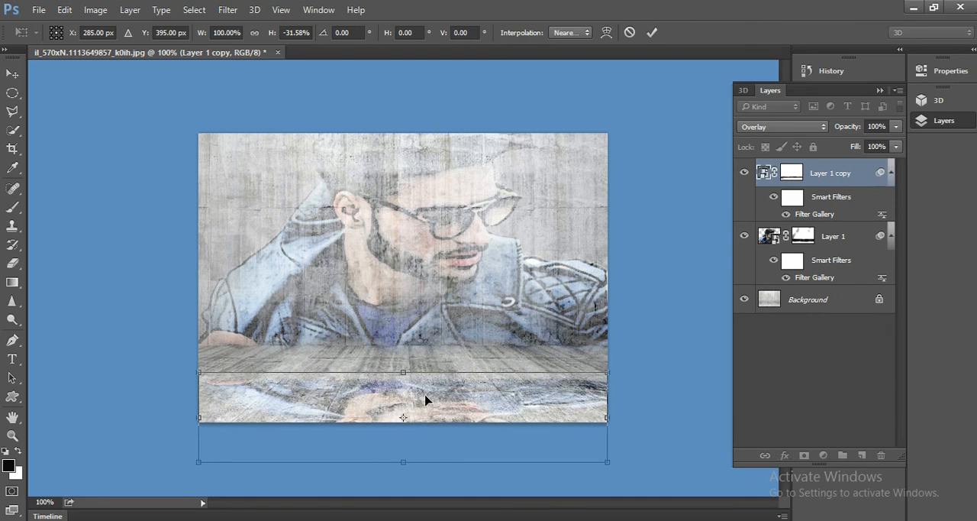
drag(426, 399, 421, 369)
drag(404, 429, 404, 451)
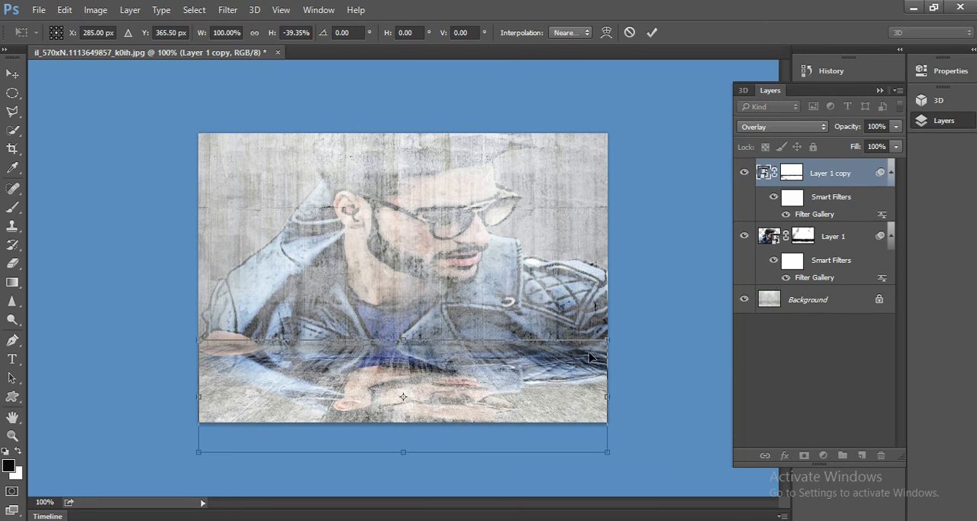
key(Return)
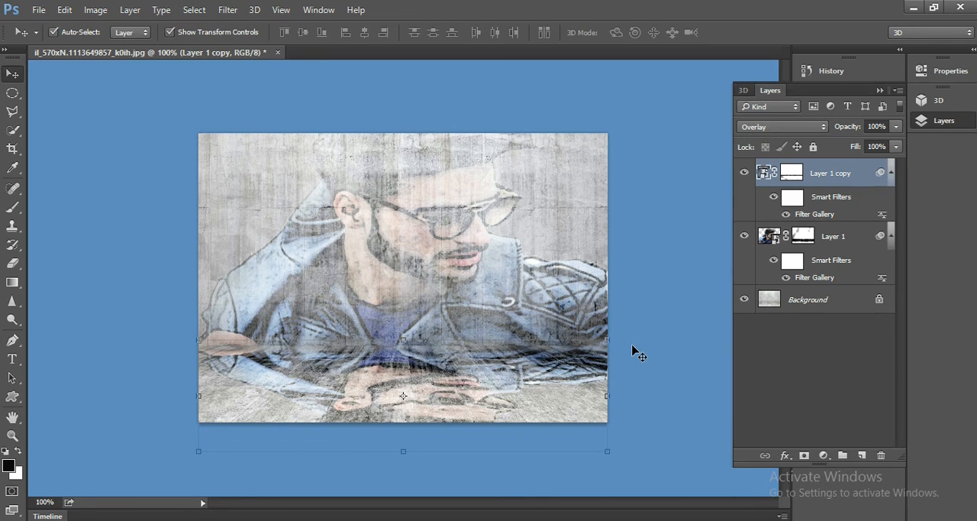
click(656, 264)
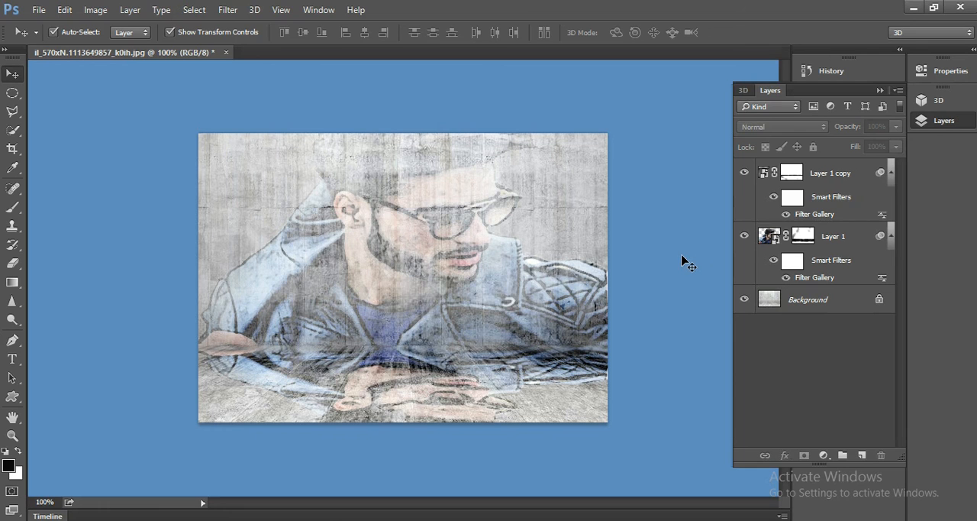